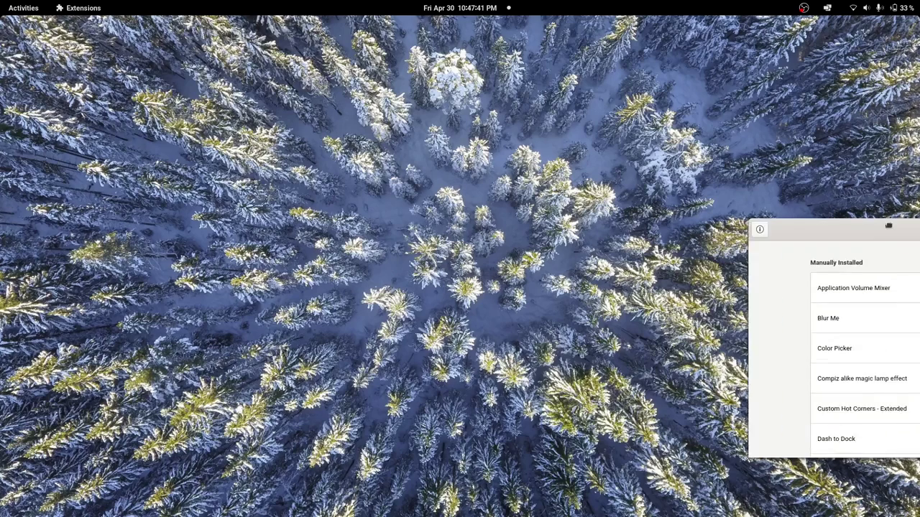
Bring the Extensions window fully into view on the desktop and enable the Blur Me extension.
left_click_drag(919, 232, 424, 126)
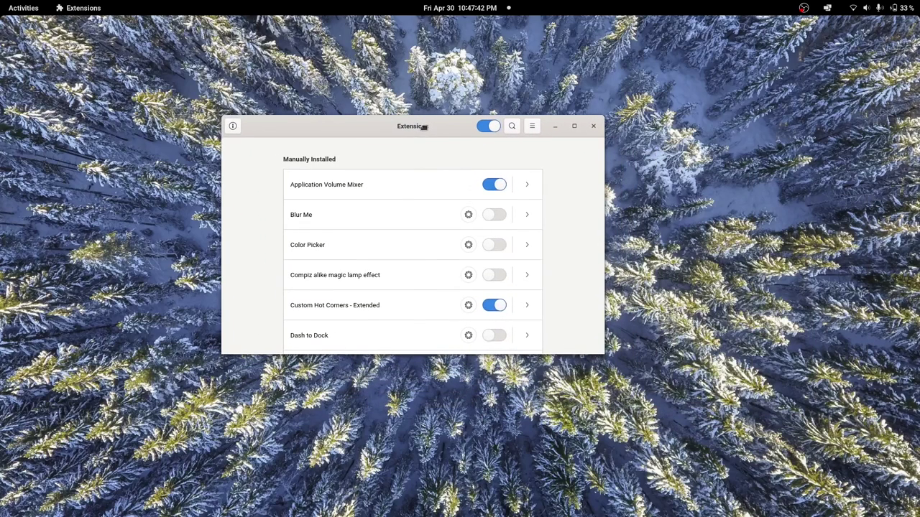
left_click(498, 217)
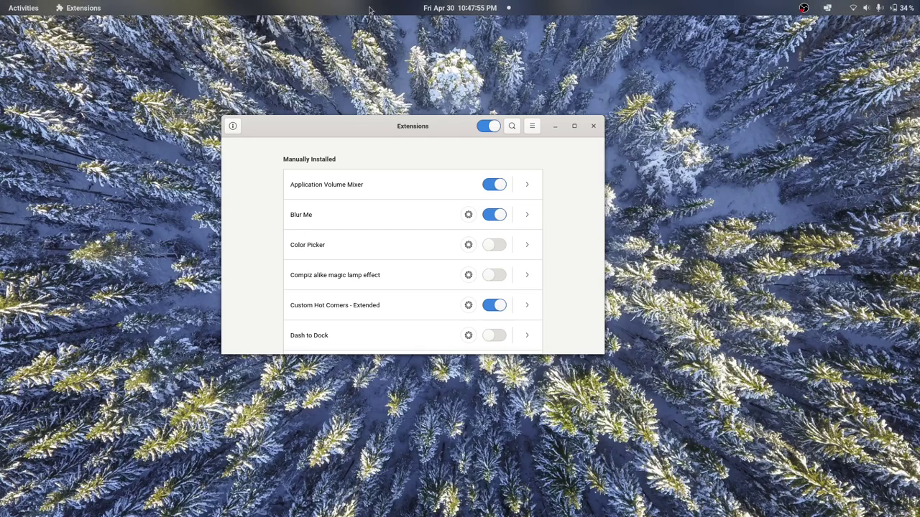
Examine the blur effect in the activities overview, application grid and neighbouring workspace, and return to the Extensions window.
left_click(3, 6)
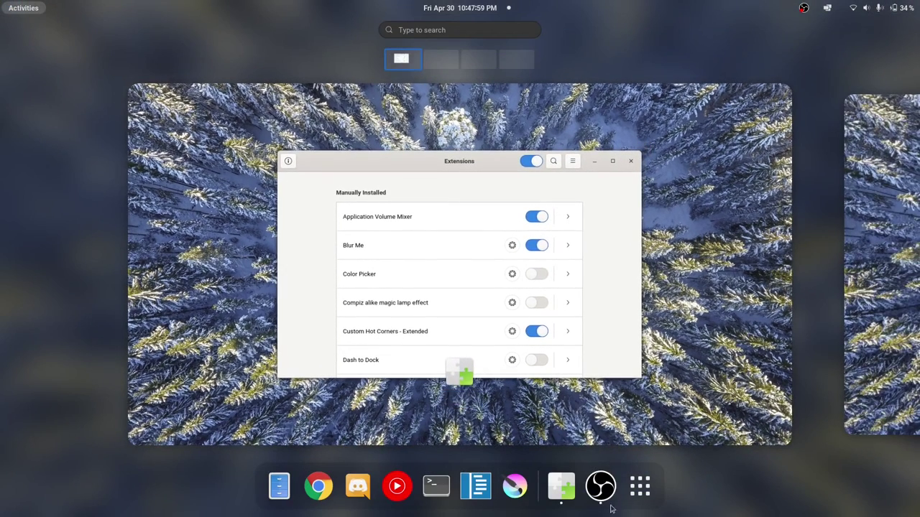
left_click(643, 490)
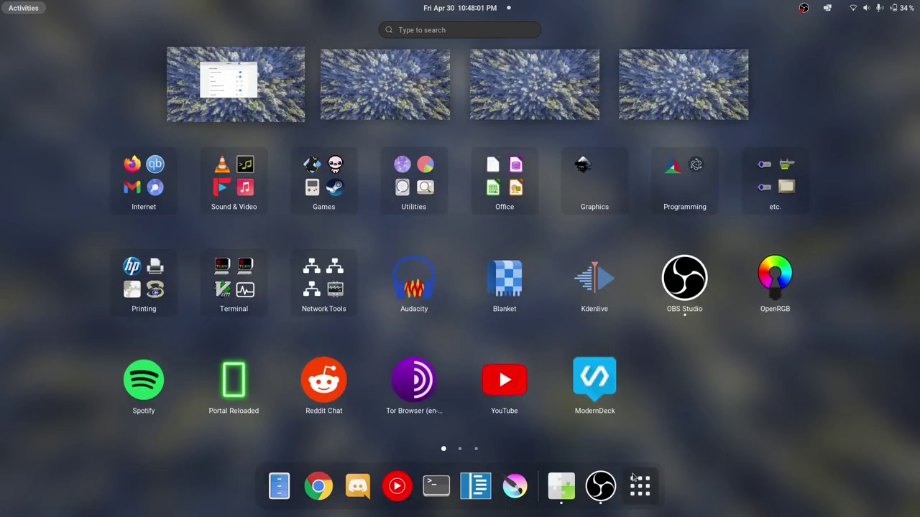
left_click(687, 383)
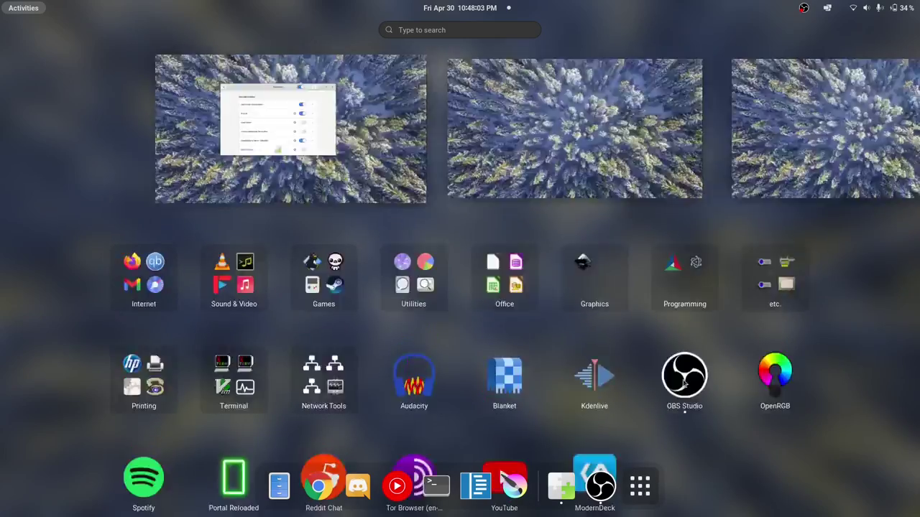
scroll(696, 338, "down", 3)
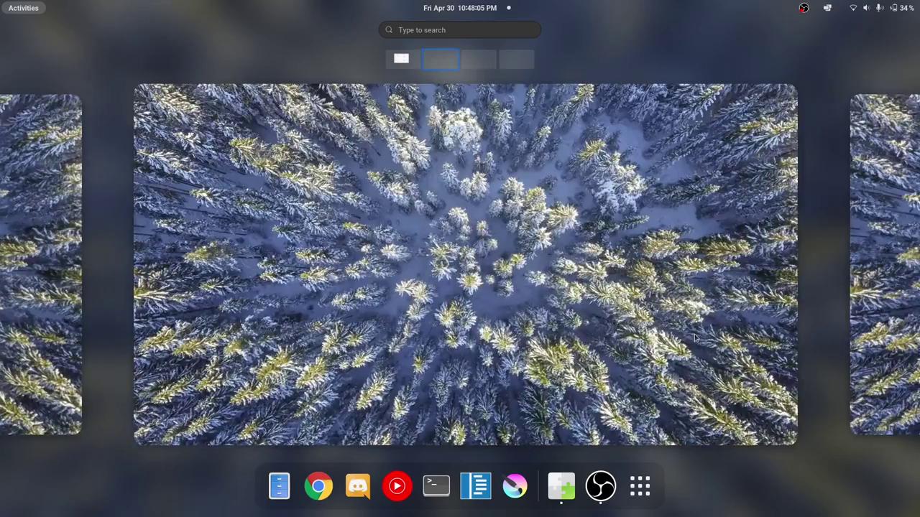
scroll(607, 335, "up", 3)
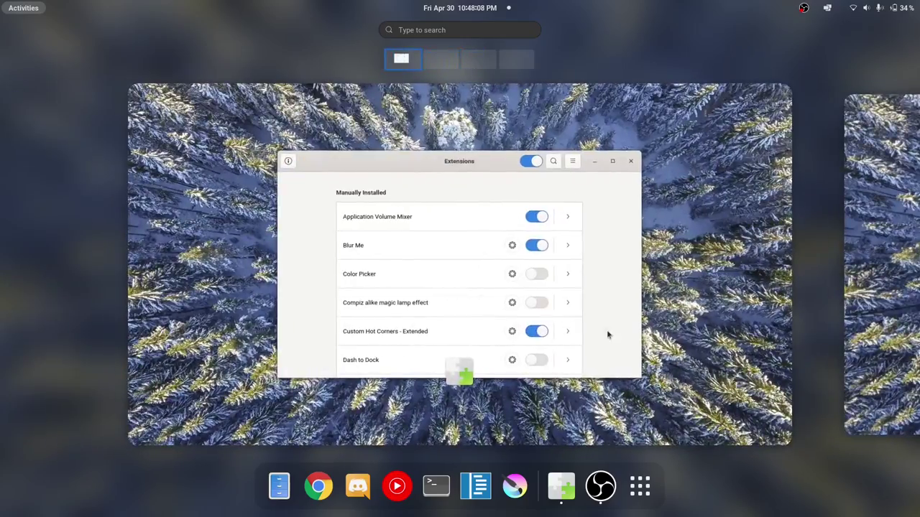
left_click(575, 328)
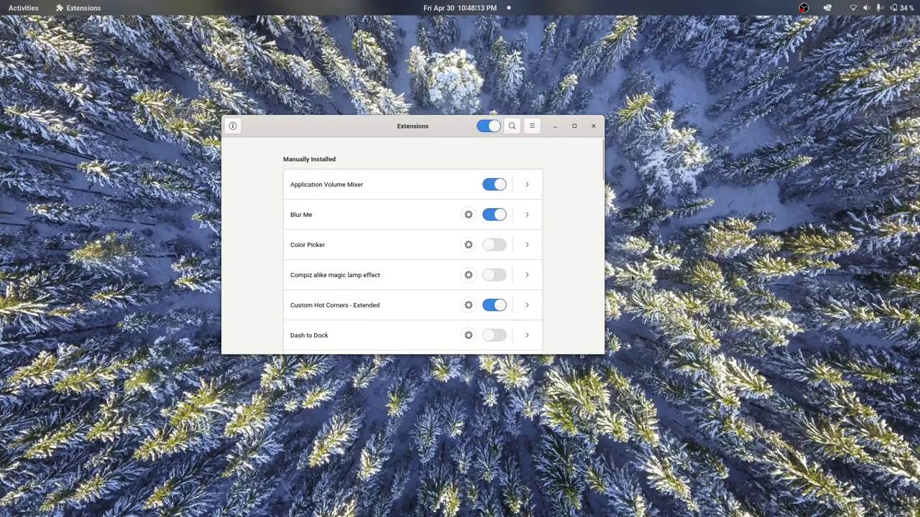
Look through the extension list and review the preferences of the Blur Me extension.
scroll(555, 212, "down", 15)
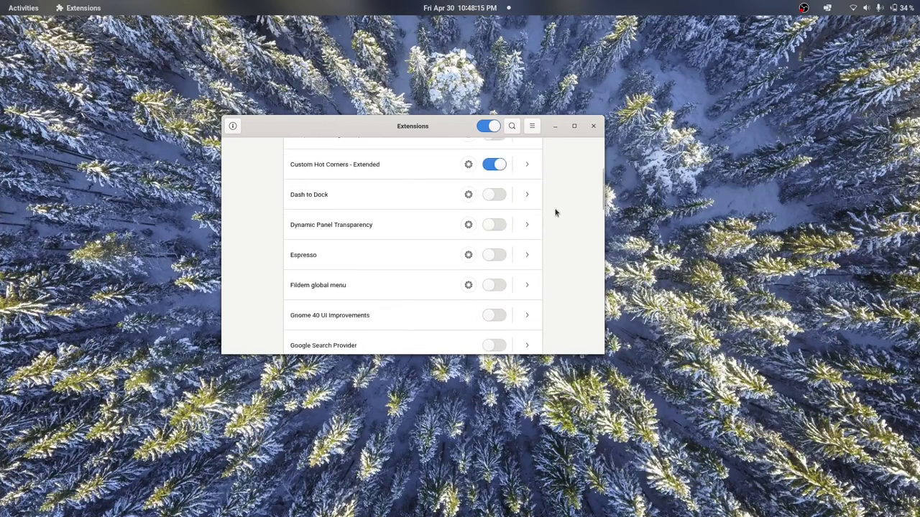
scroll(554, 212, "down", 3)
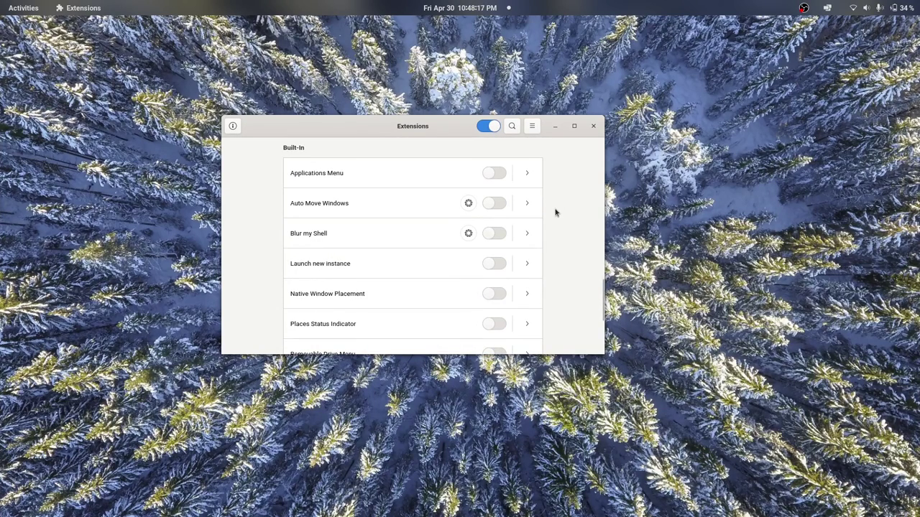
scroll(555, 212, "up", 18)
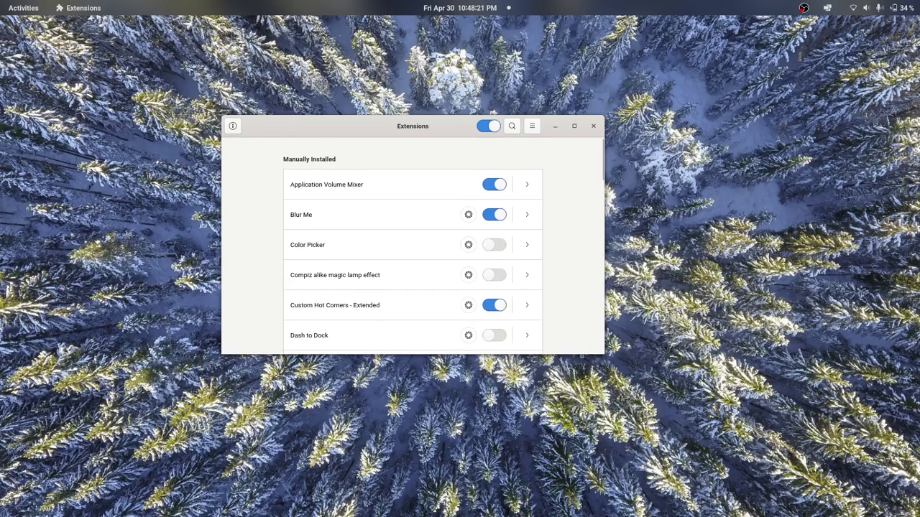
left_click(468, 215)
left_click_drag(178, 32, 462, 151)
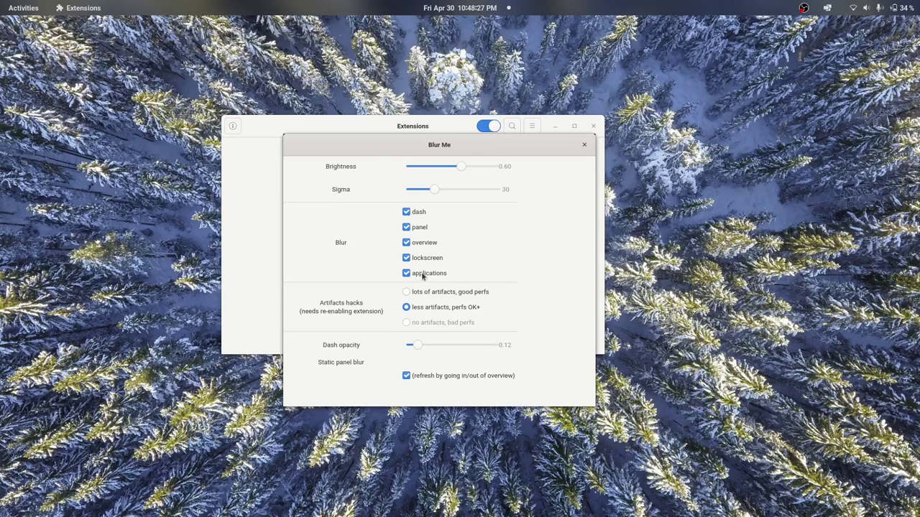
left_click(584, 146)
Open Files at the Home folder and a terminal window, placing the terminal clear of the other windows.
key("super")
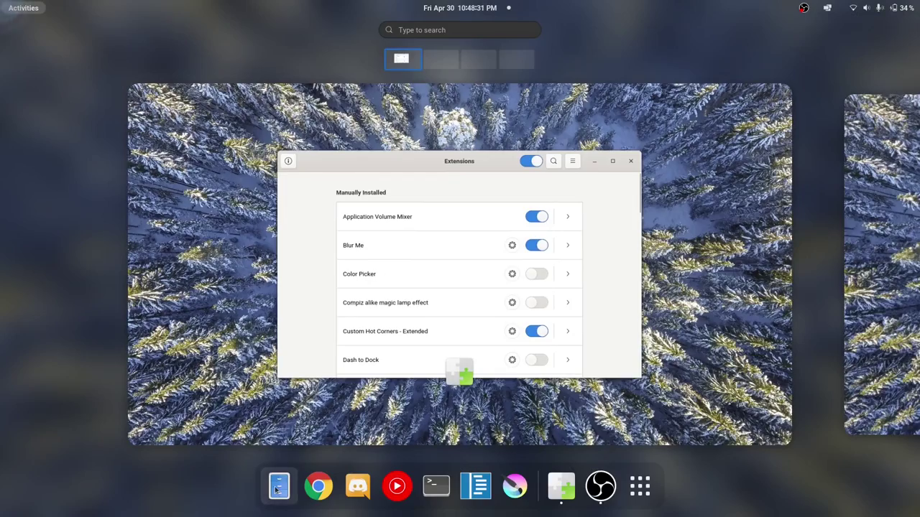
left_click(278, 489)
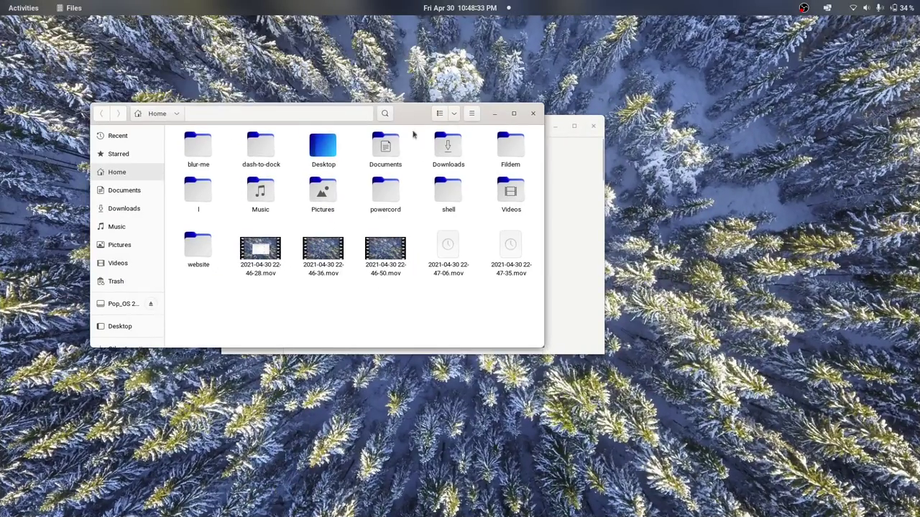
key("super")
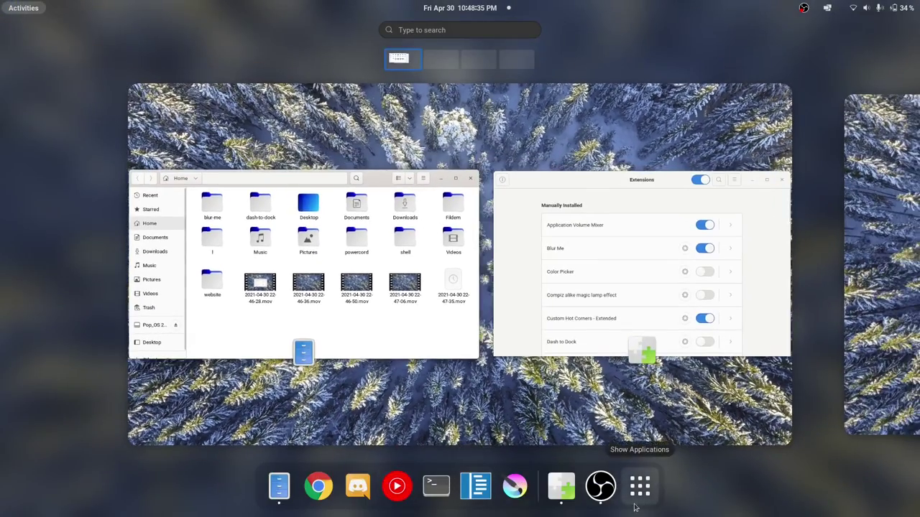
left_click(635, 509)
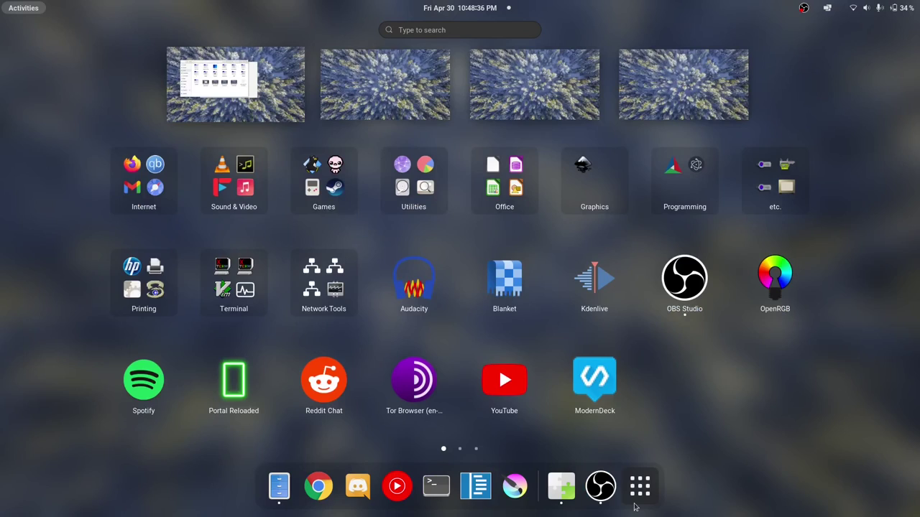
left_click(435, 487)
left_click_drag(770, 123, 799, 46)
Close the Extensions window and launch Tweaks.
left_click(565, 180)
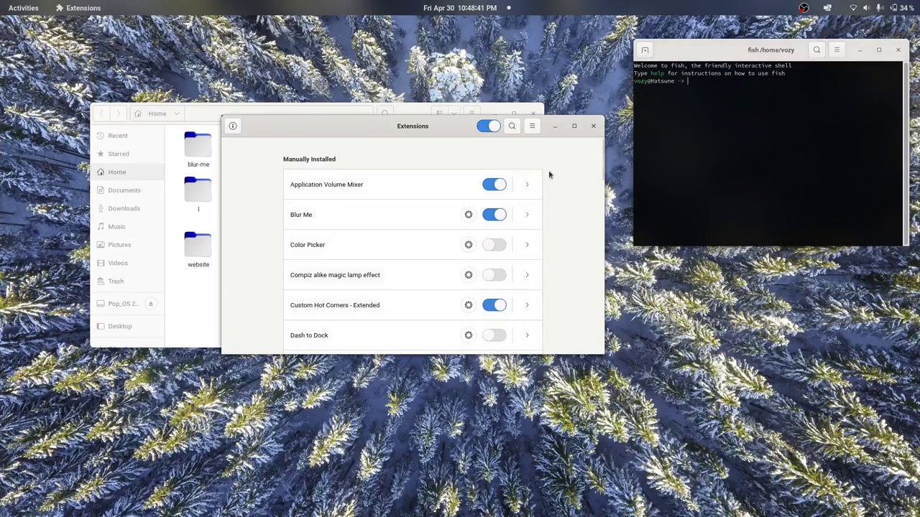
left_click(621, 160)
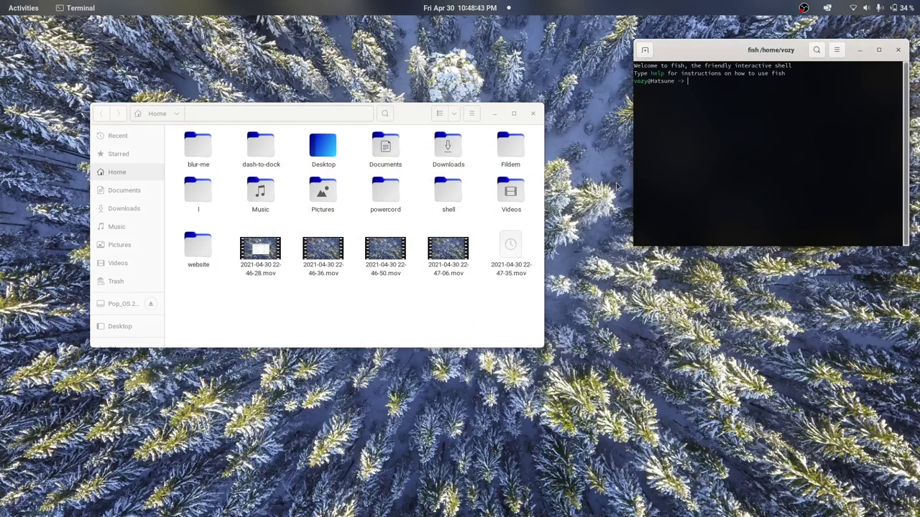
key("super")
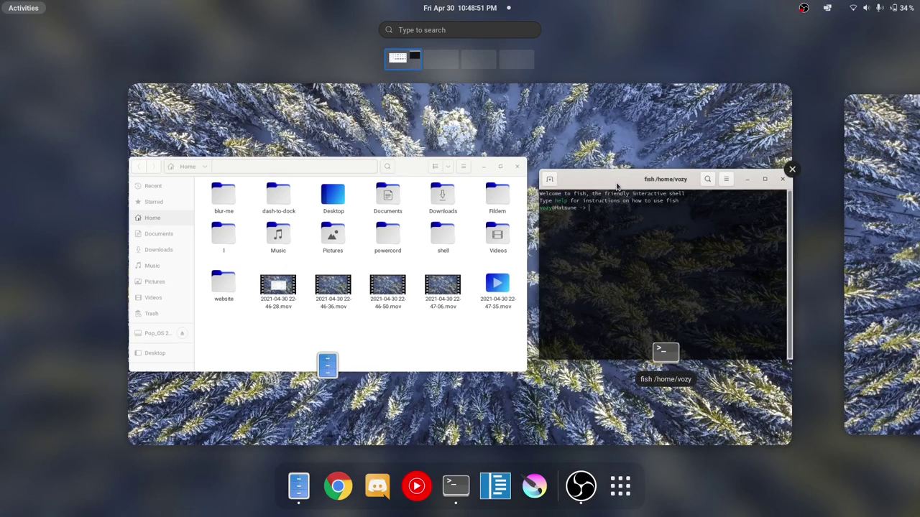
type("tweak")
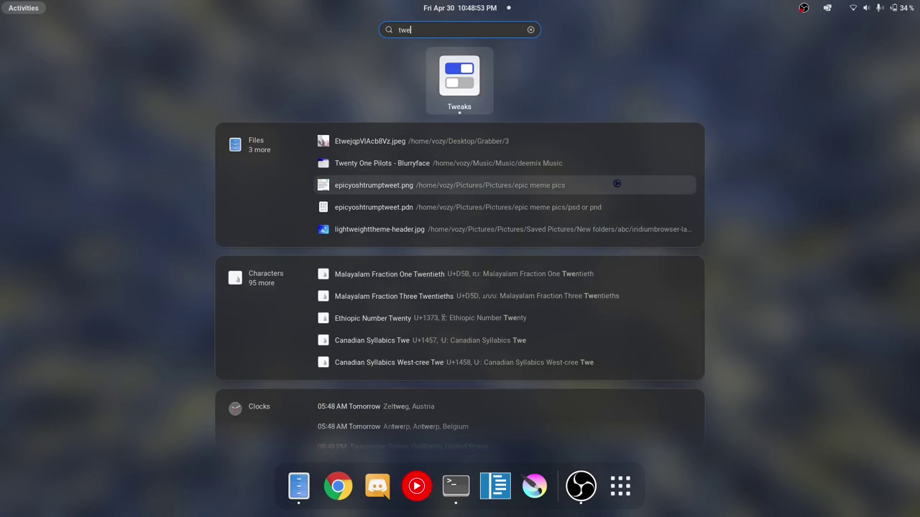
key("Escape")
key("Escape")
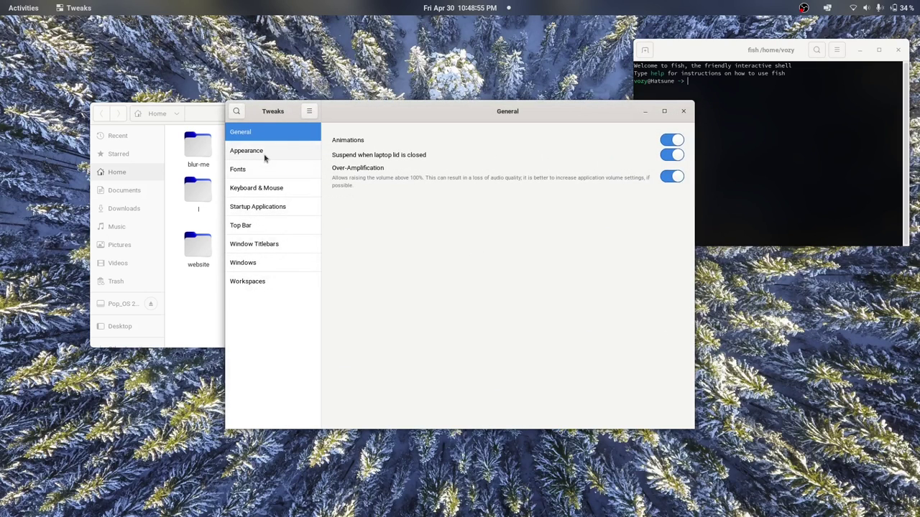
Show the Appearance settings in Tweaks and spread the Tweaks and Files windows apart on the desktop.
left_click(265, 152)
left_click_drag(511, 123, 478, 171)
left_click_drag(549, 168, 650, 173)
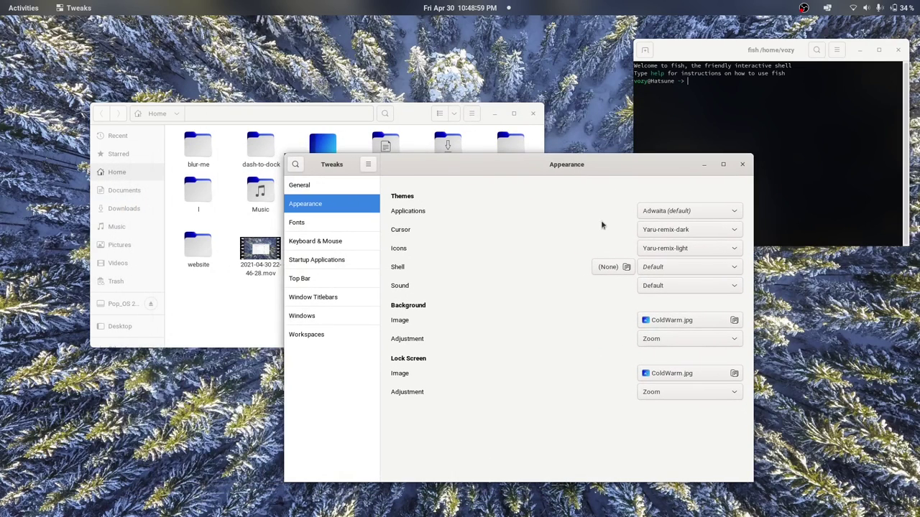
left_click_drag(416, 121, 332, 51)
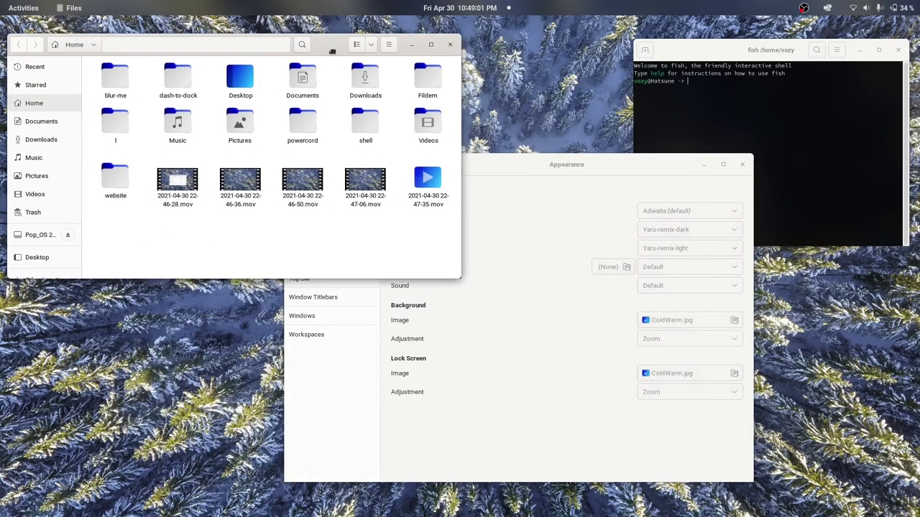
Set the Applications theme to Materia-dark-compact.
left_click(677, 210)
left_click(677, 210)
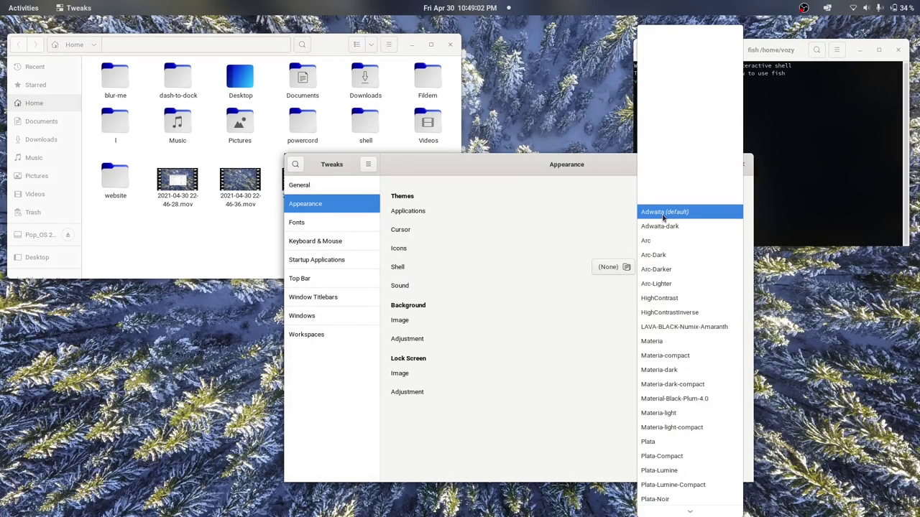
left_click(701, 384)
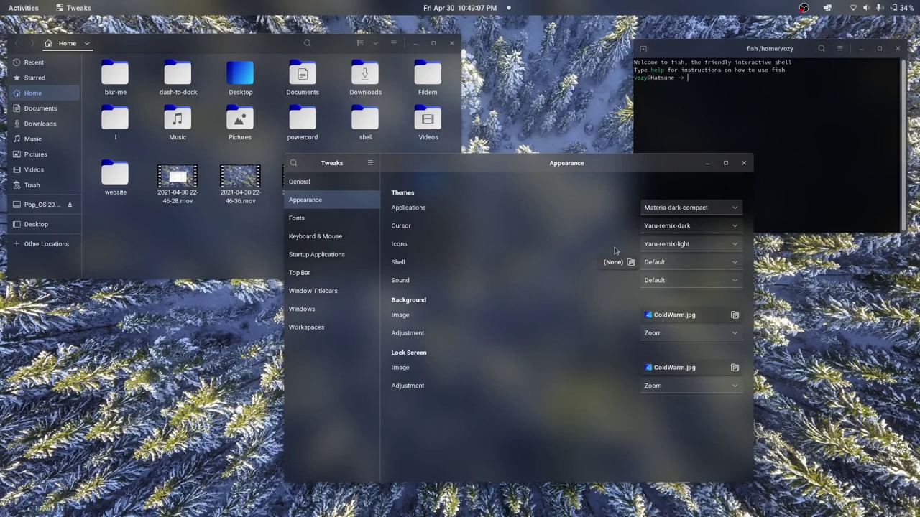
Overlap the Terminal, Tweaks and Files windows to examine the blur behind them, and check it in the activities overview.
left_click_drag(771, 42, 717, 115)
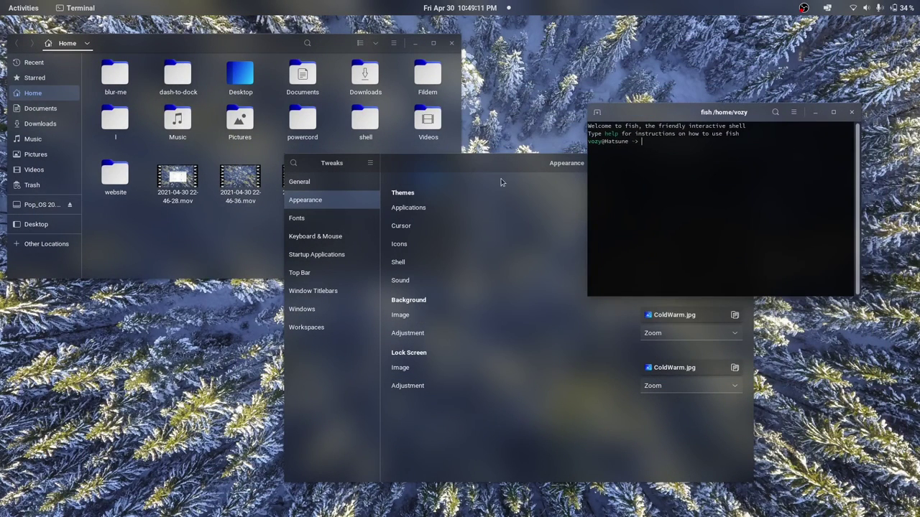
left_click_drag(506, 164, 405, 91)
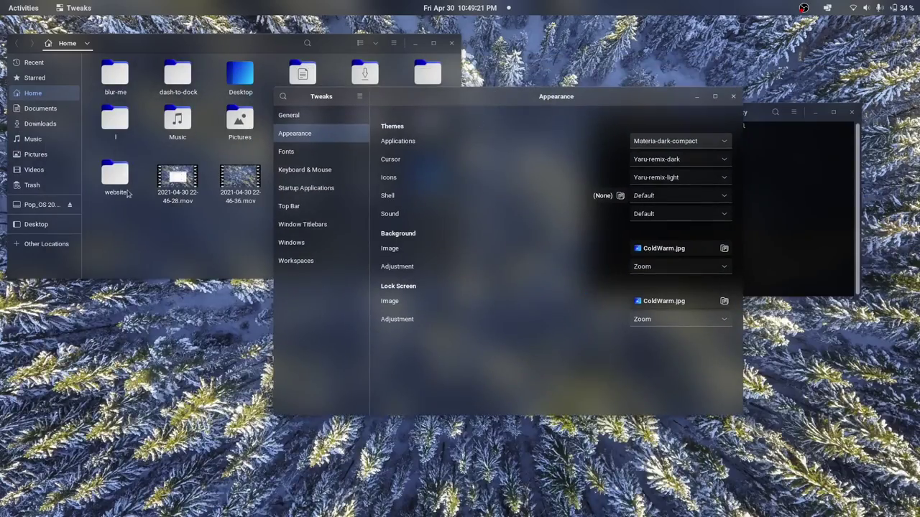
left_click_drag(309, 46, 369, 85)
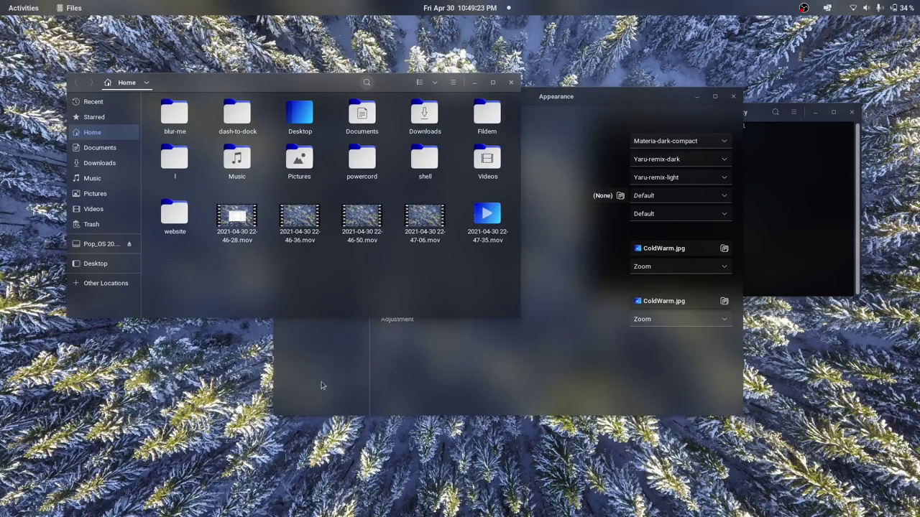
left_click(548, 354)
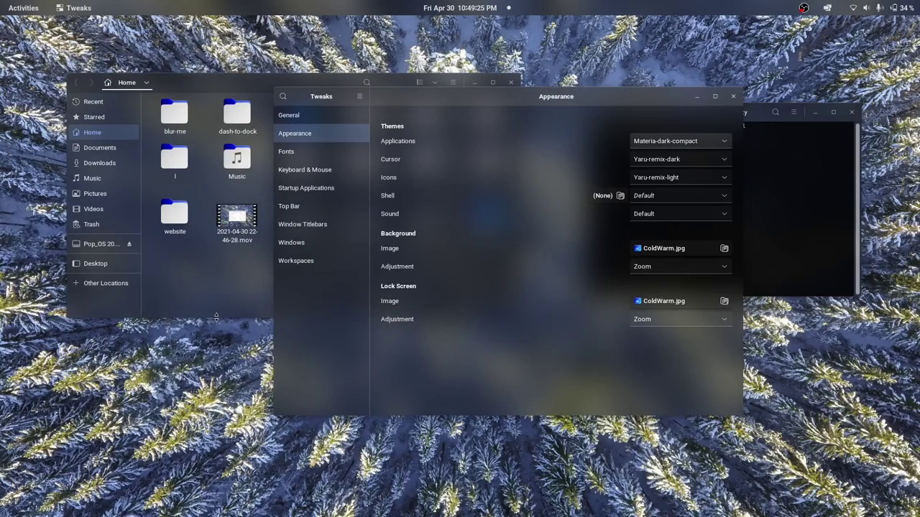
mouse_move(2, 2)
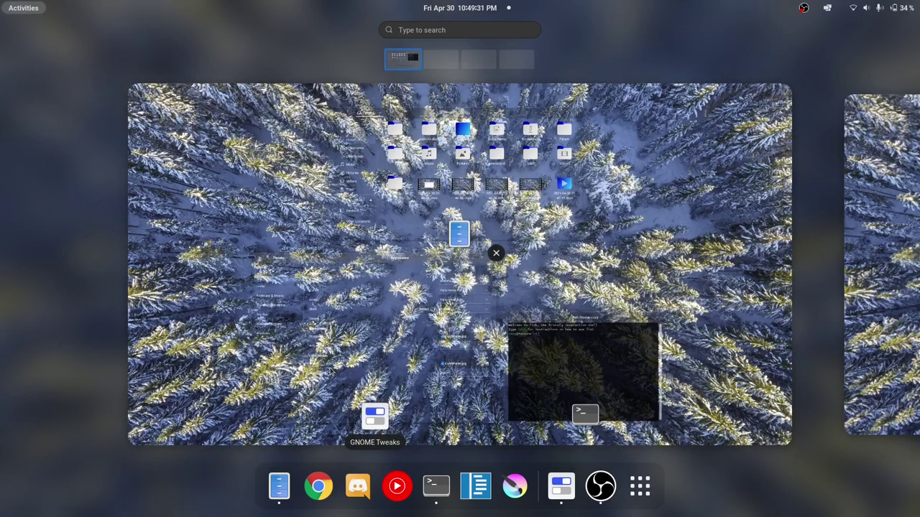
left_click(332, 371)
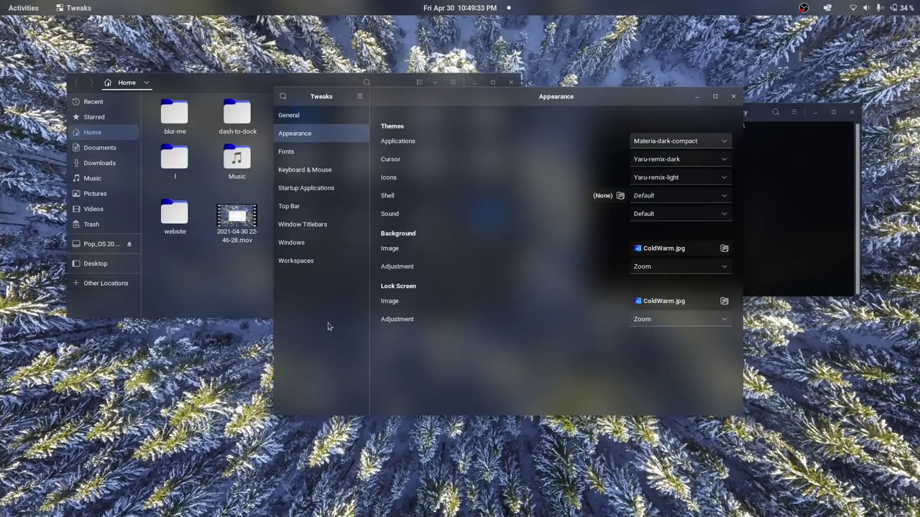
Set the Shell theme to Materia-dark-compact and show the application grid with it.
left_click_drag(441, 98, 353, 136)
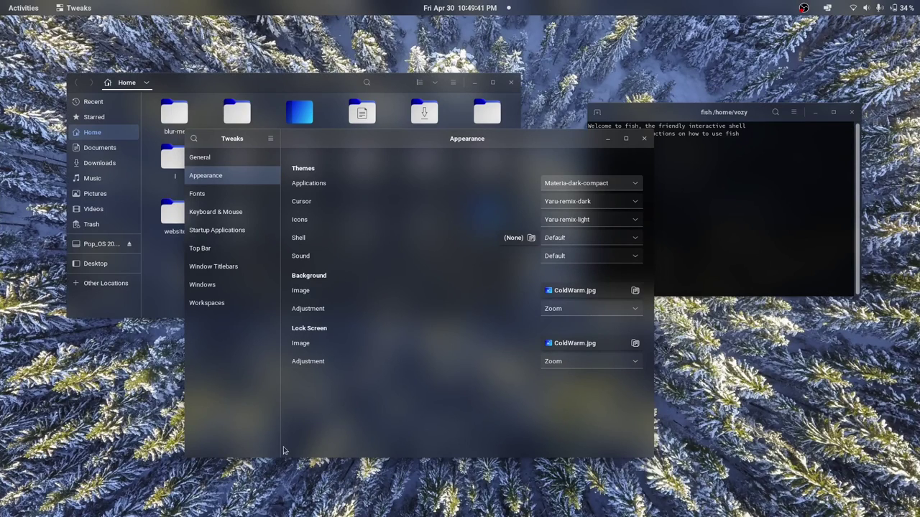
left_click(611, 238)
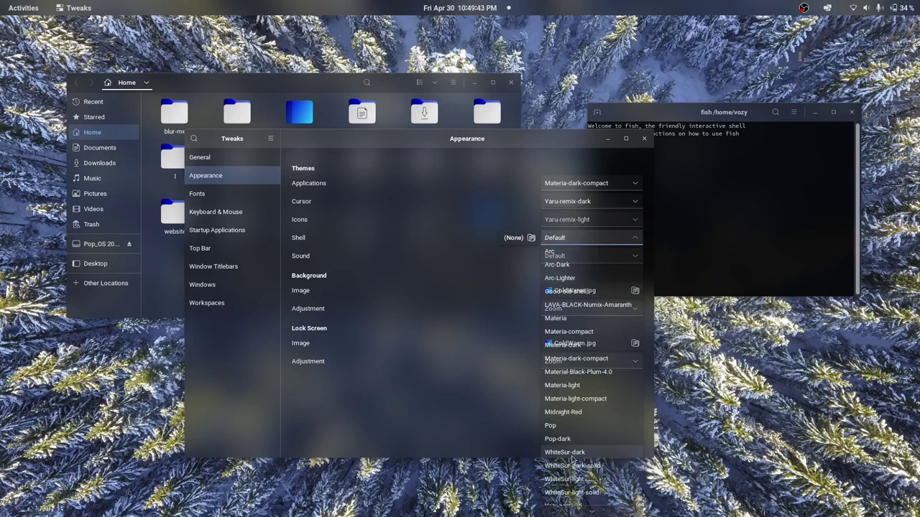
left_click(582, 358)
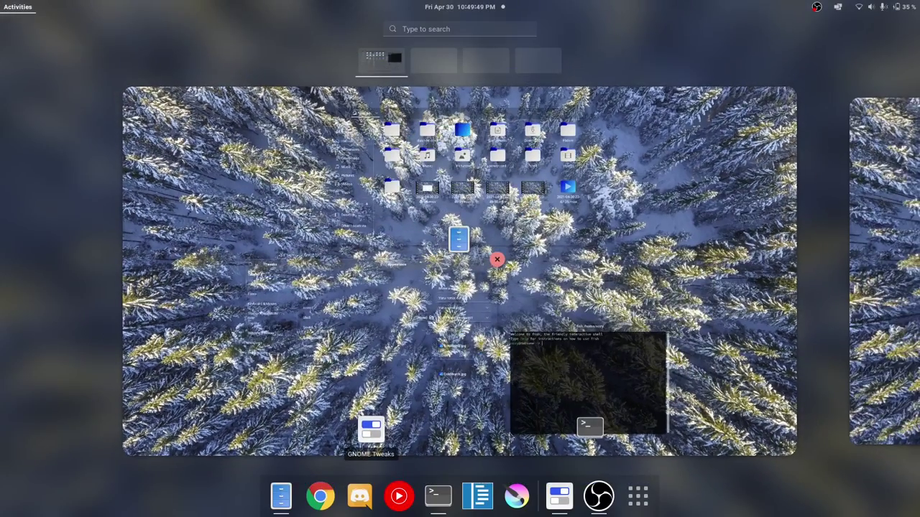
left_click(627, 508)
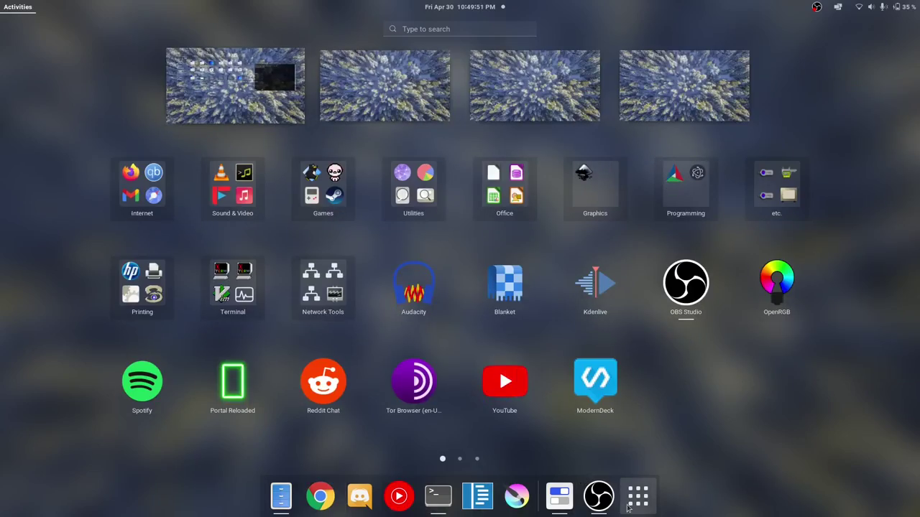
Leave the application grid and view the system menu and the calendar and notifications popup with the applied Shell theme.
left_click(637, 496)
left_click(589, 382)
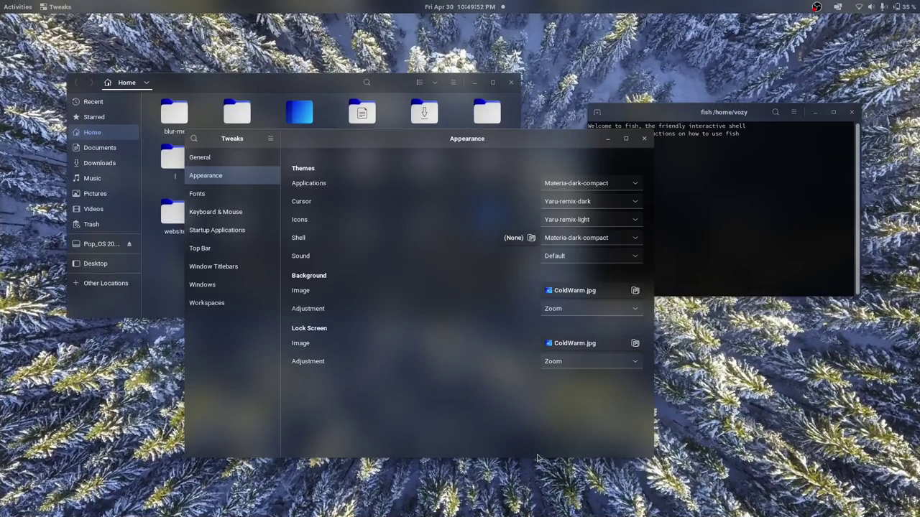
left_click(865, 9)
mouse_move(460, 6)
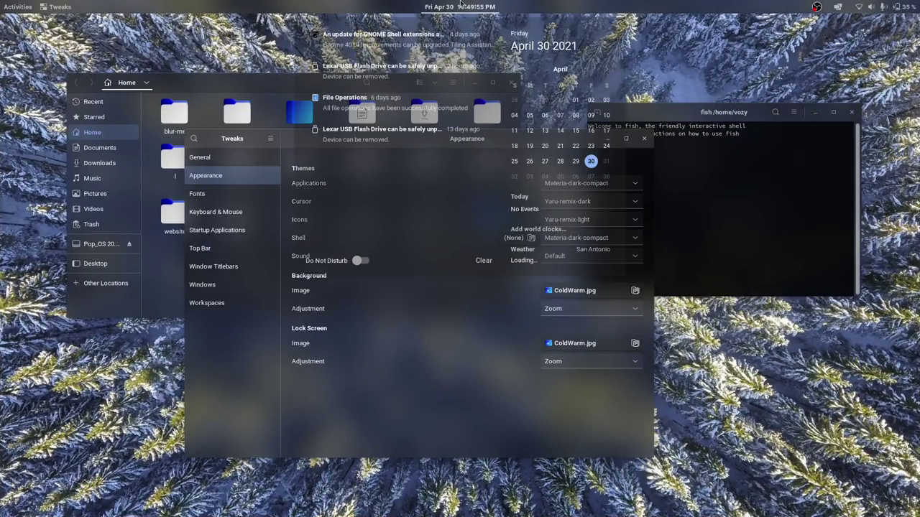
left_click(460, 6)
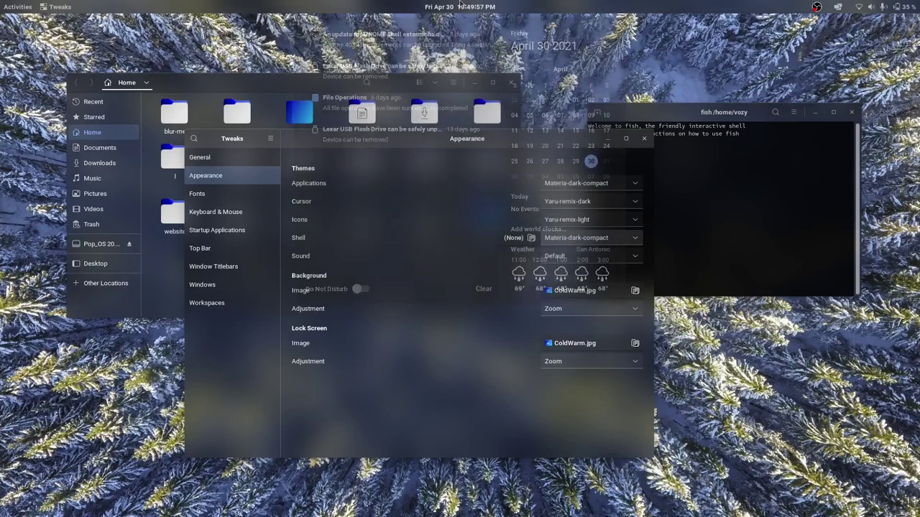
left_click(760, 235)
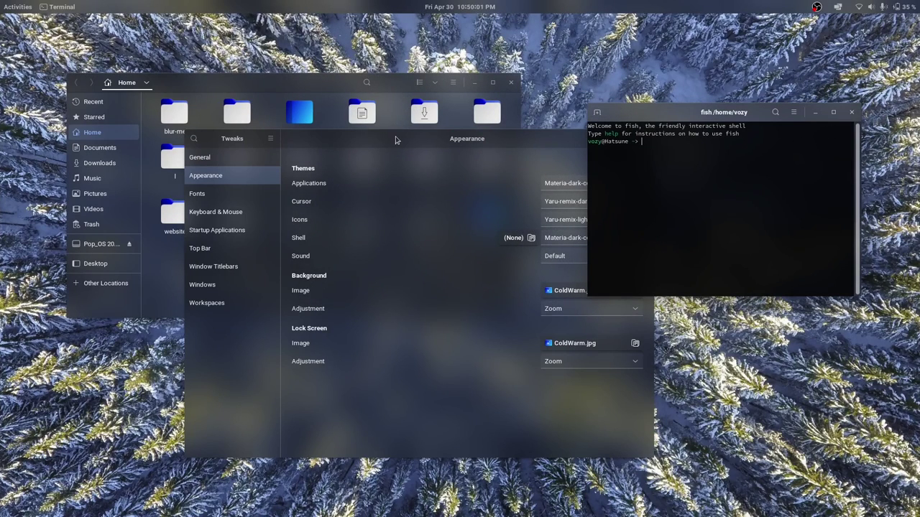
Move the Tweaks window aside and close both the Tweaks and Files windows.
left_click_drag(395, 140, 462, 140)
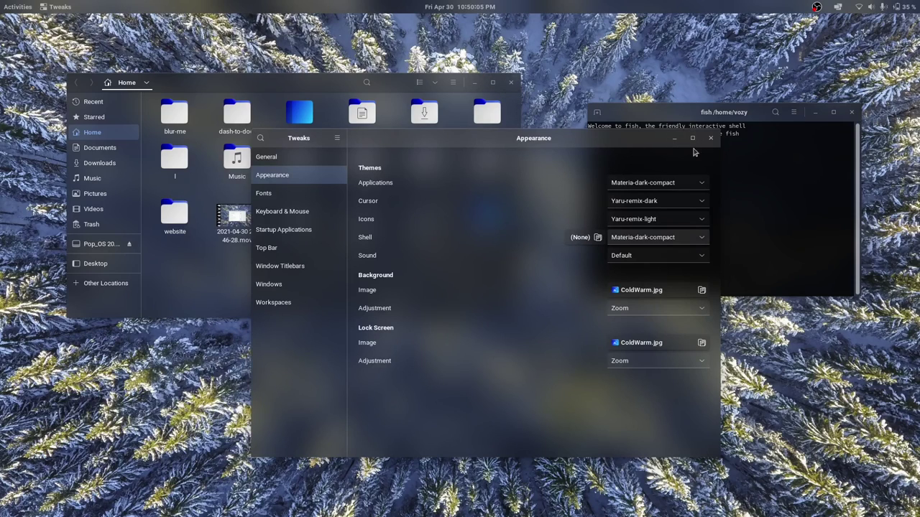
left_click(712, 139)
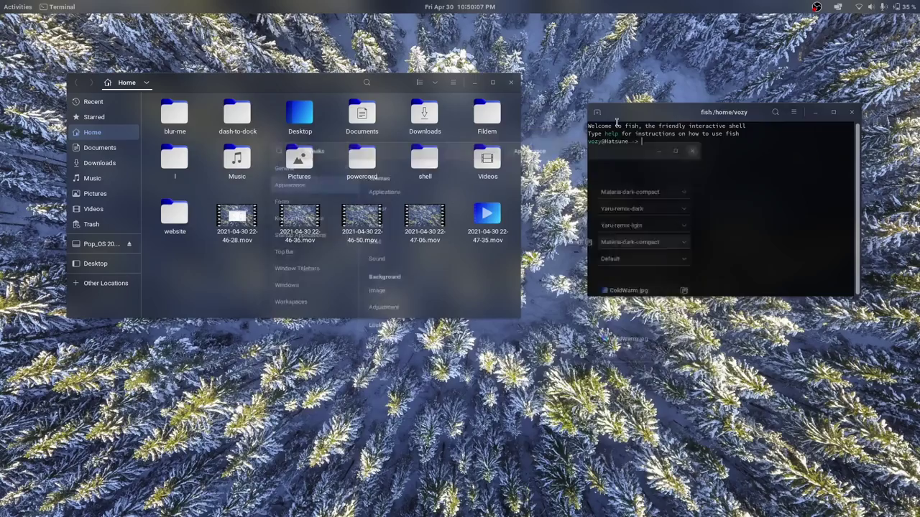
left_click(511, 82)
Switch to Google Chrome, open the Blur Me extension's GitHub homepage in its own tab, look through its README and close it.
key("super")
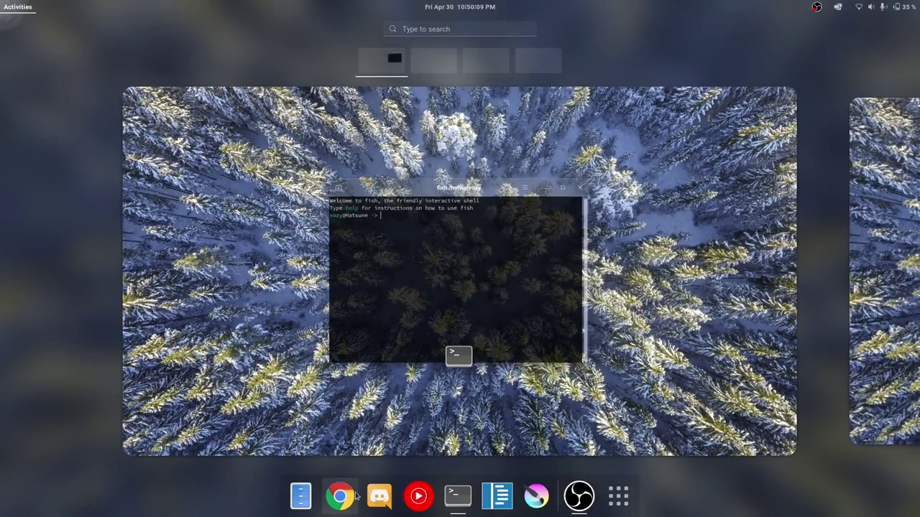
left_click(339, 496)
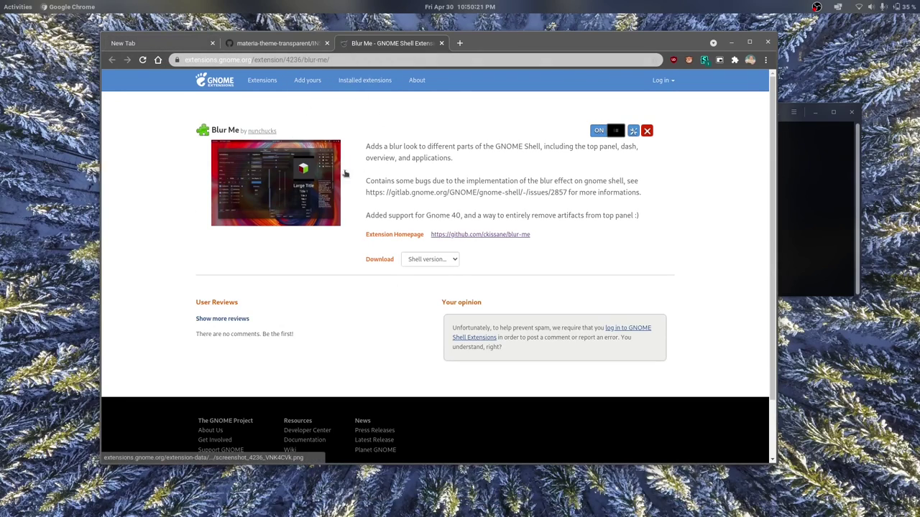
middle_click(463, 234)
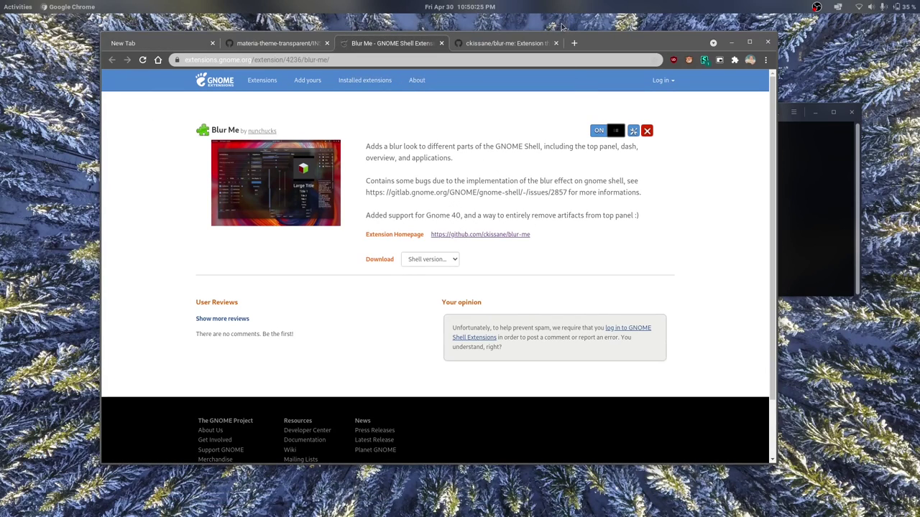
left_click(505, 43)
scroll(431, 281, "down", 2)
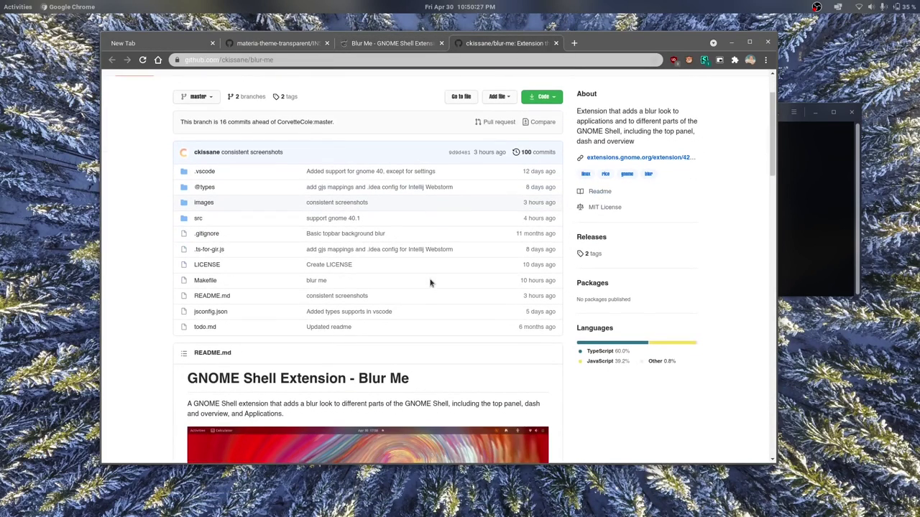
scroll(370, 295, "down", 4)
scroll(370, 295, "down", 2)
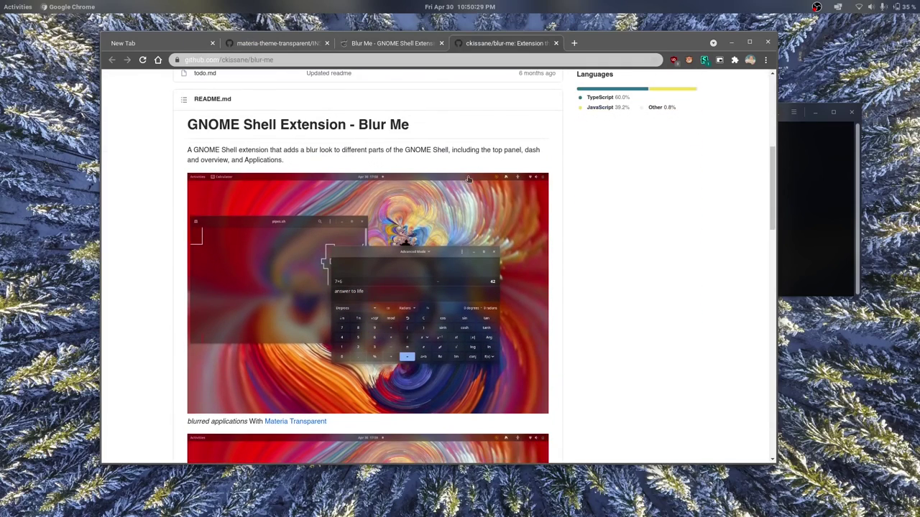
left_click(555, 43)
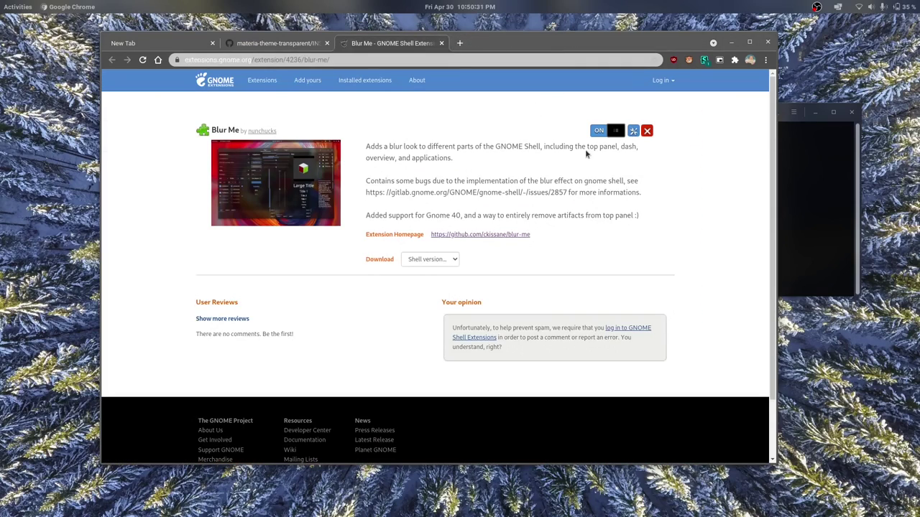
Close the Blur Me extension page and look through the README previews on the materia-theme-transparent repository's main page.
left_click(442, 43)
scroll(284, 294, "up", 10)
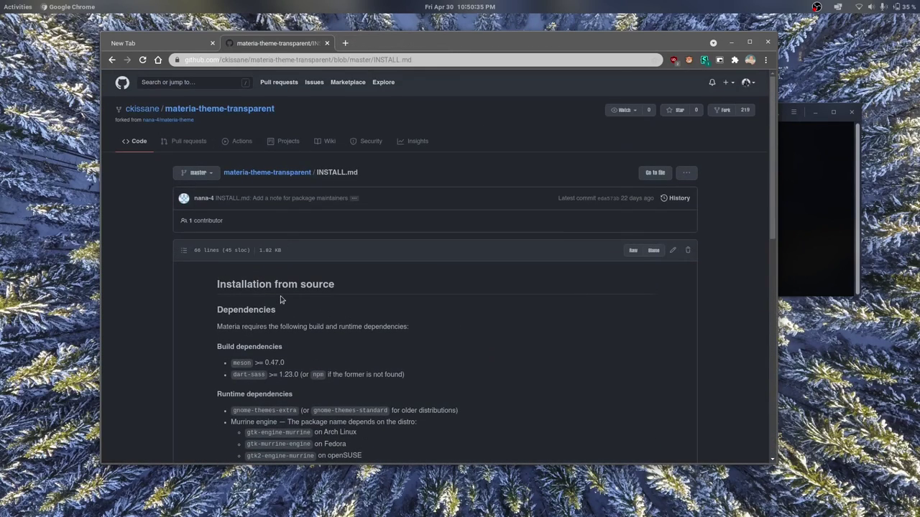
left_click(237, 113)
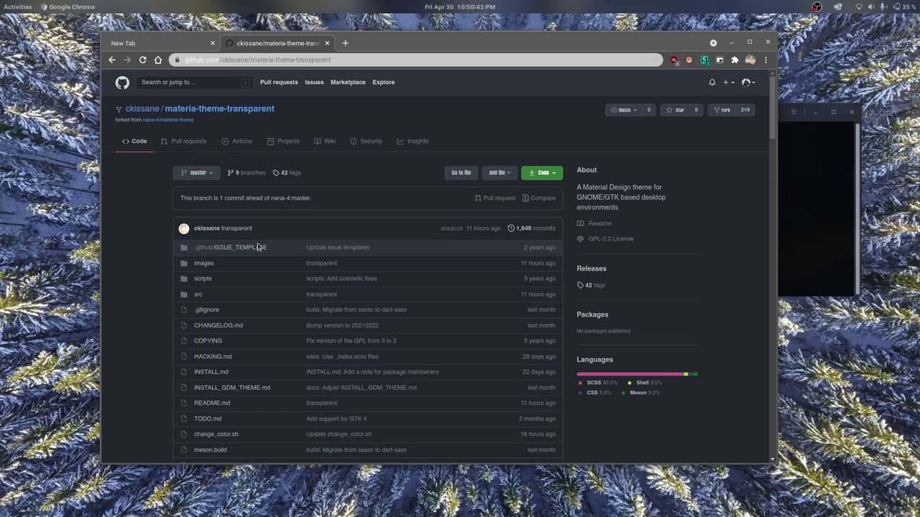
scroll(258, 247, "down", 10)
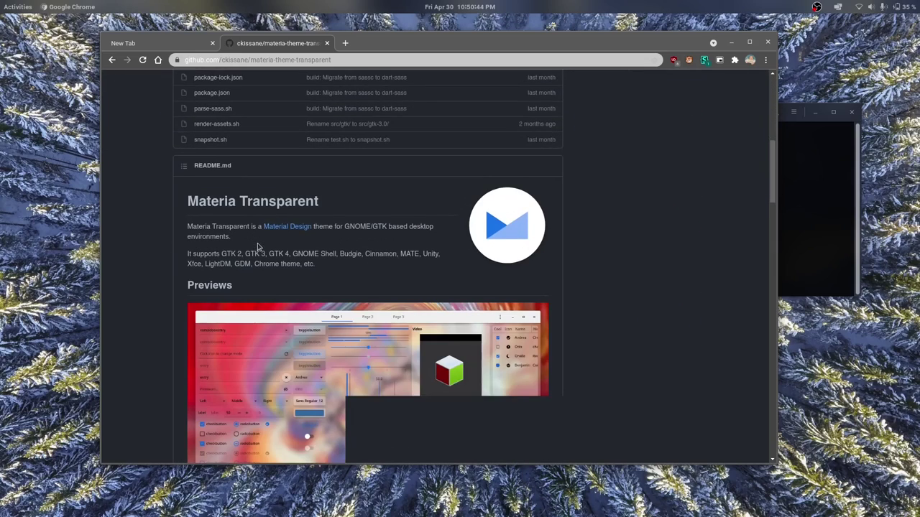
scroll(258, 247, "down", 10)
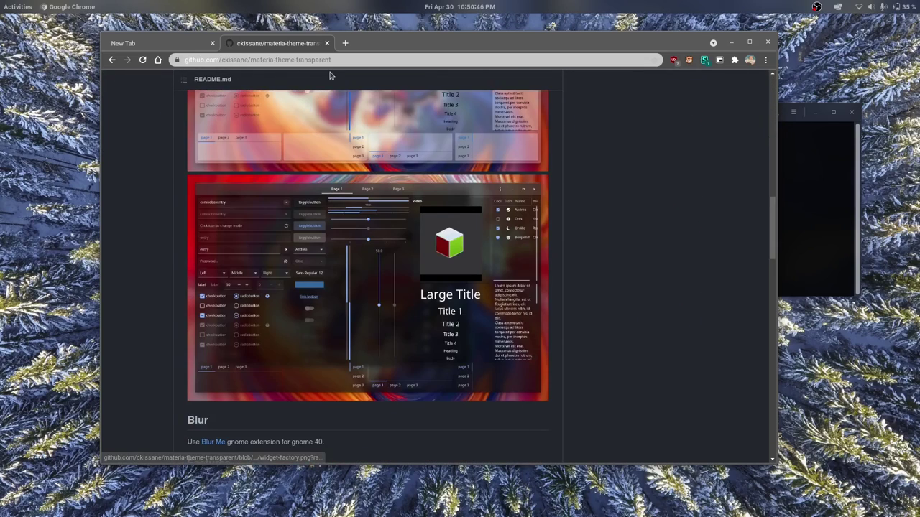
scroll(320, 329, "down", 2)
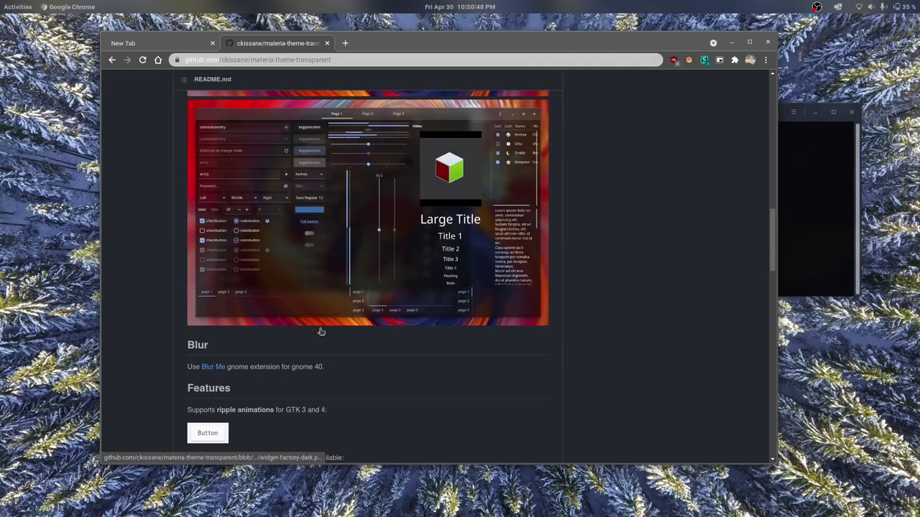
scroll(294, 257, "down", 1)
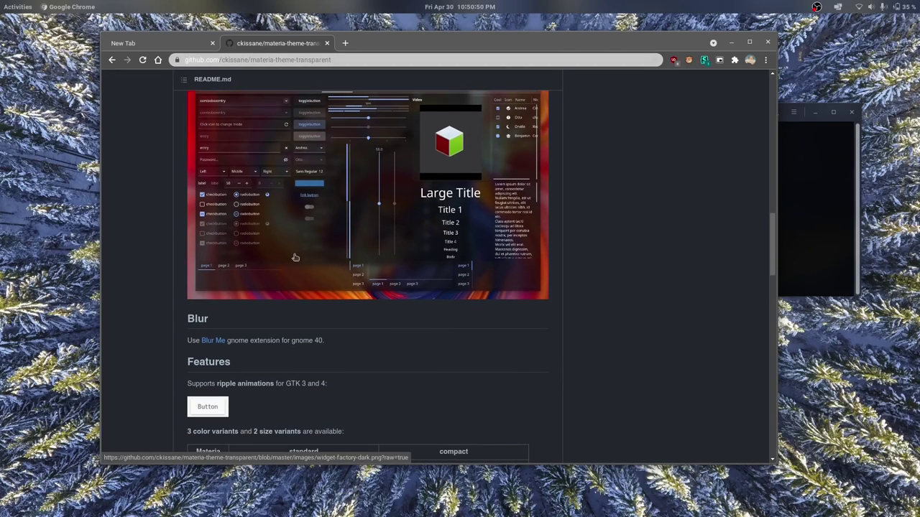
scroll(211, 325, "up", 13)
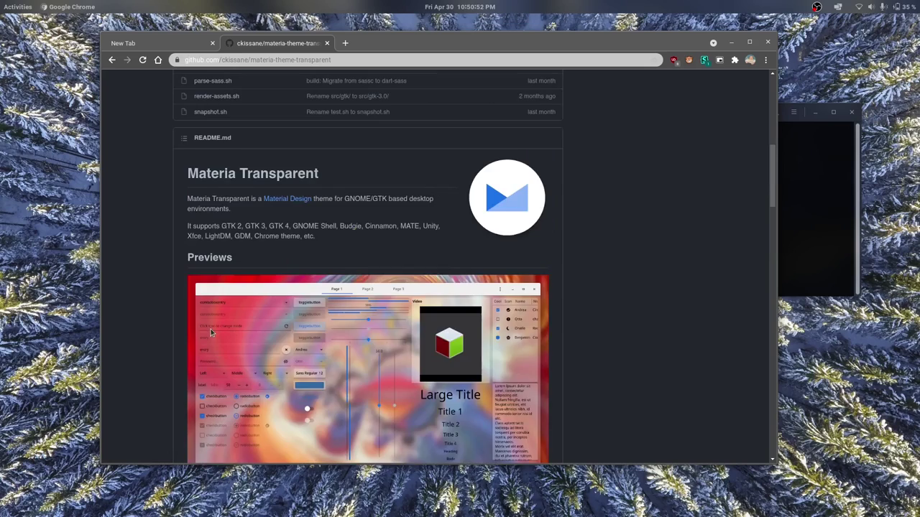
scroll(200, 227, "up", 3)
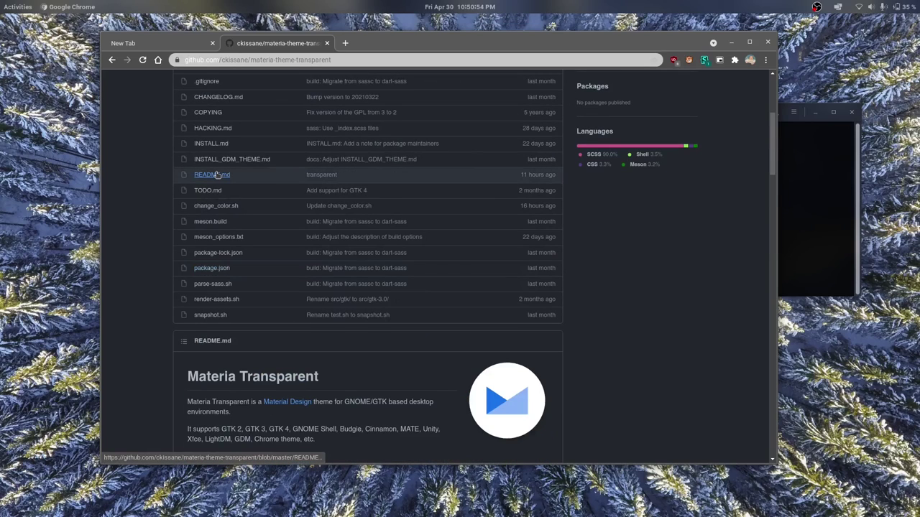
Open the theme's INSTALL.md and examine the dependencies, the git clone address, the Meson install steps and the build options.
left_click(220, 146)
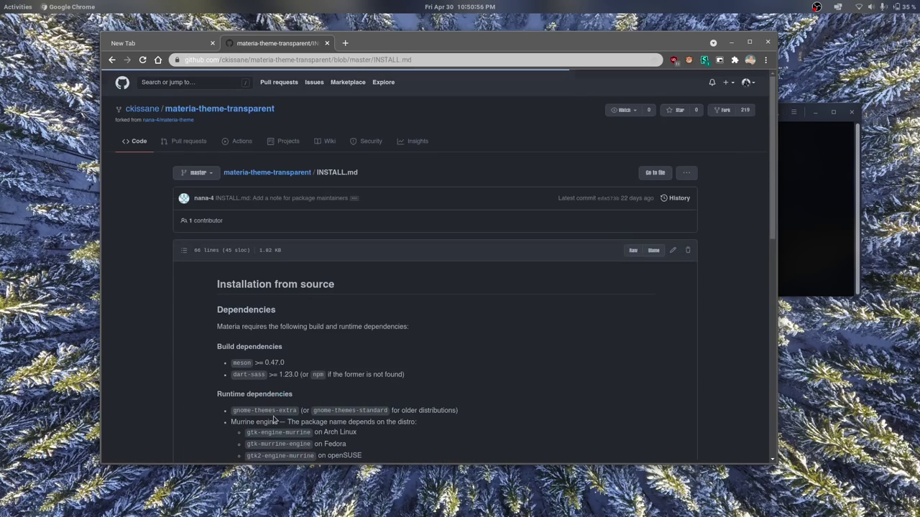
scroll(273, 420, "down", 5)
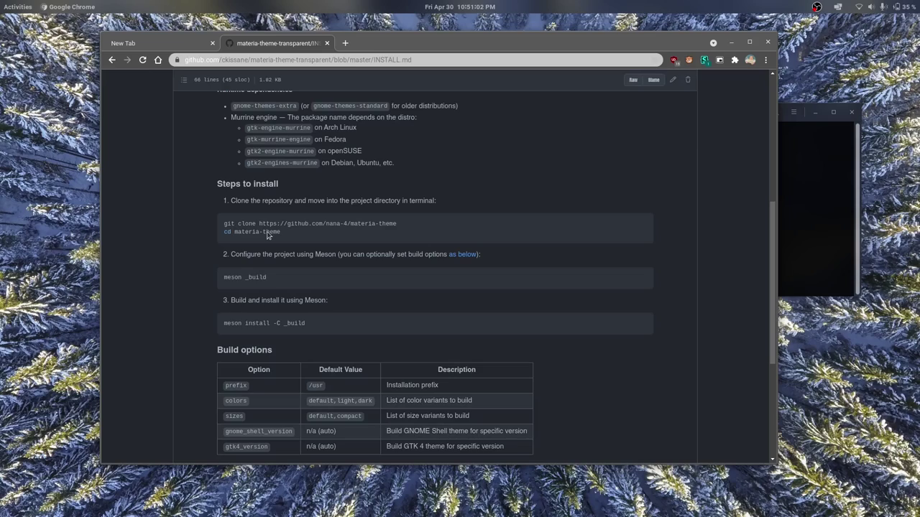
left_click_drag(258, 224, 400, 225)
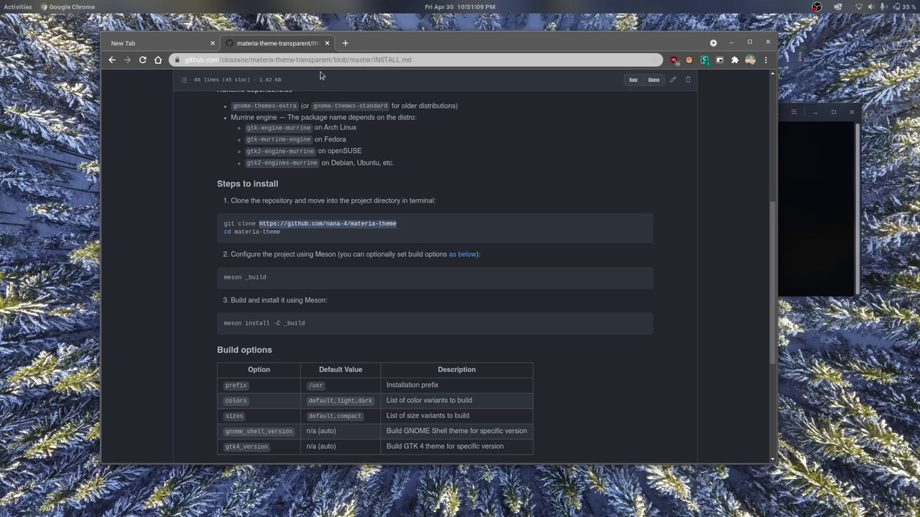
left_click(401, 360)
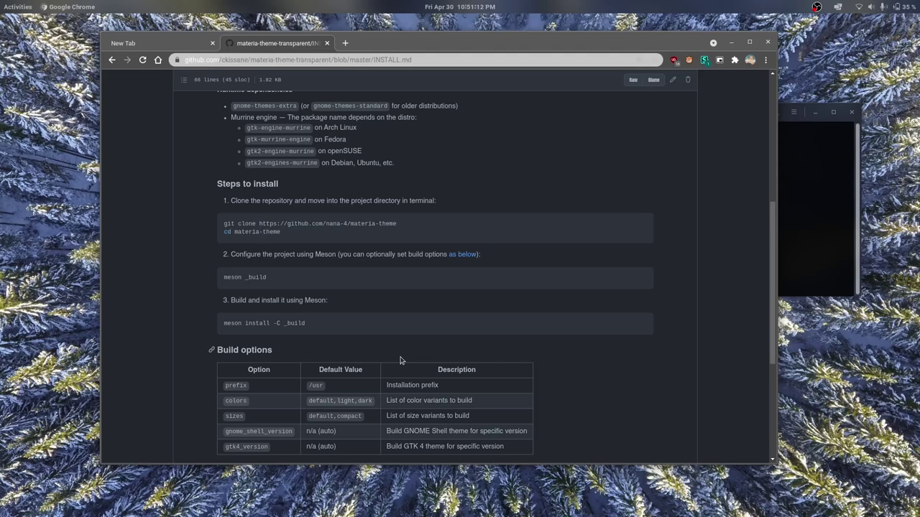
scroll(400, 360, "down", 3)
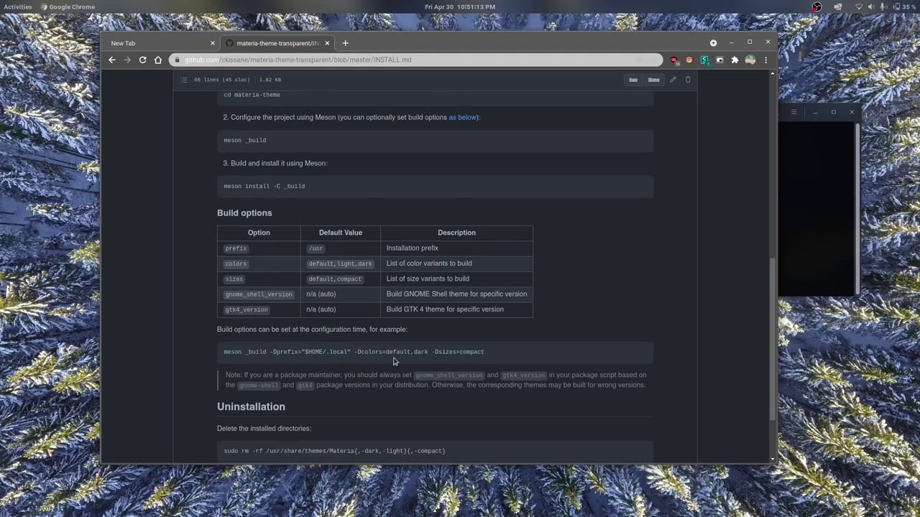
scroll(393, 361, "down", 3)
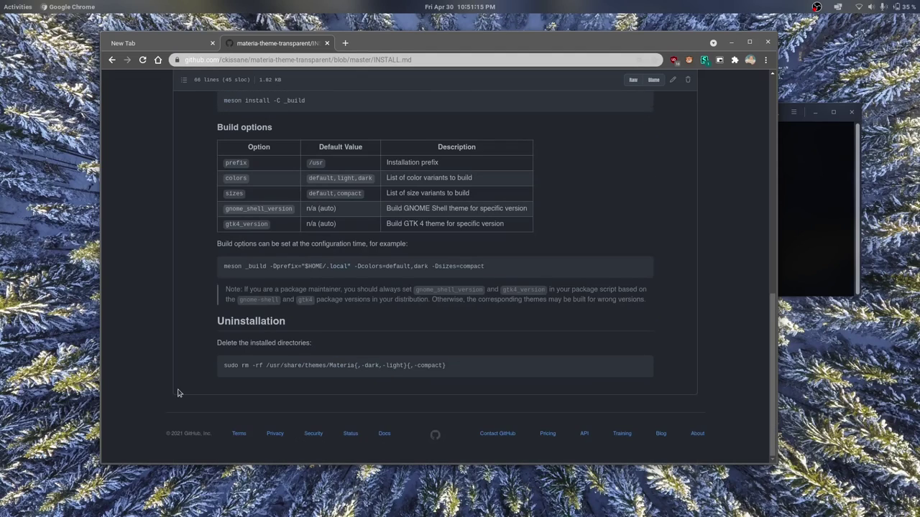
Close the browser window so that only the Terminal stays on the desktop.
left_click(814, 112)
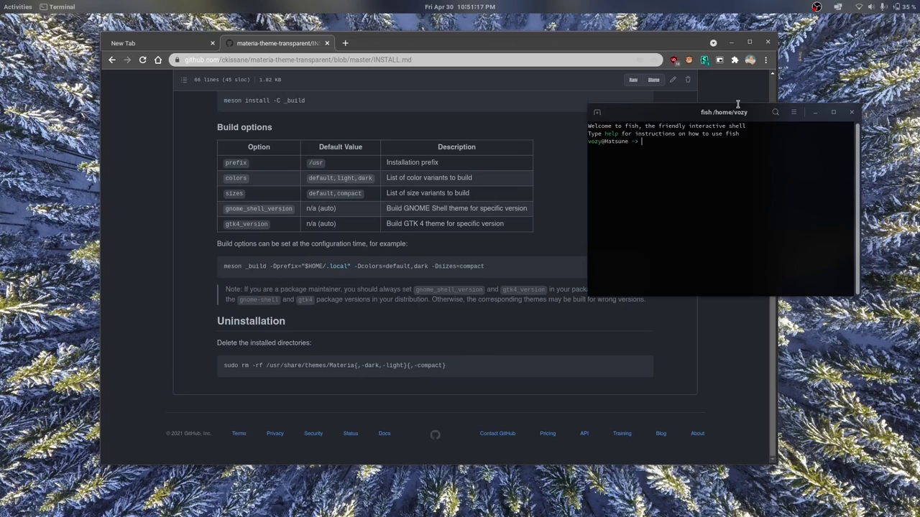
left_click(225, 302)
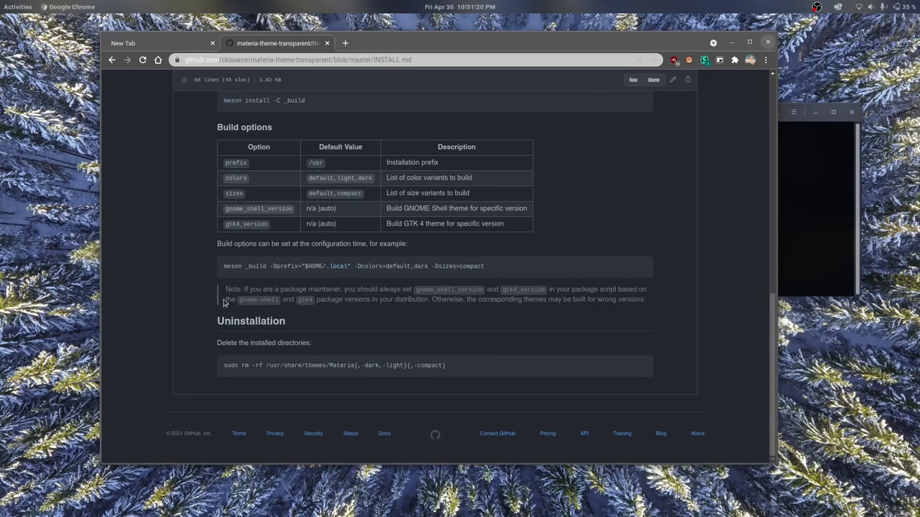
key("super+h")
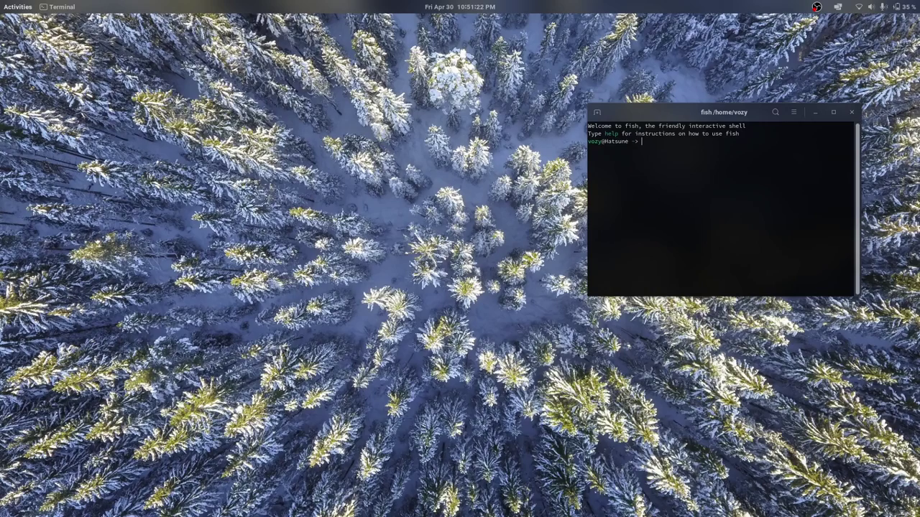
Open the Files window on the Home folder and place it beside the Terminal on the desktop.
key("super")
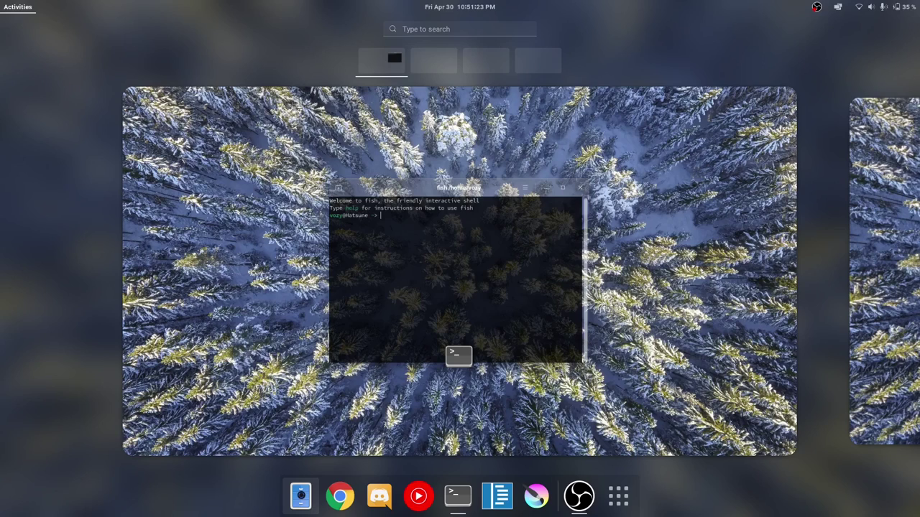
key("super+e")
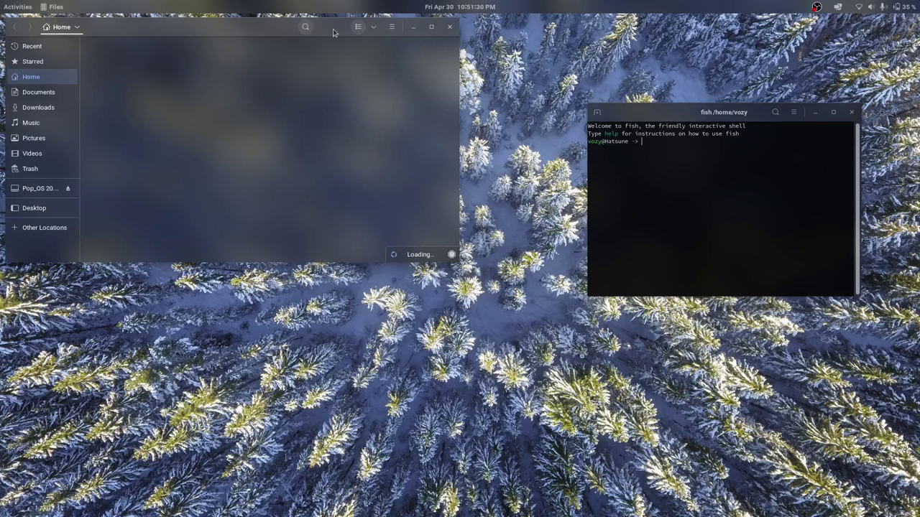
left_click_drag(333, 32, 365, 68)
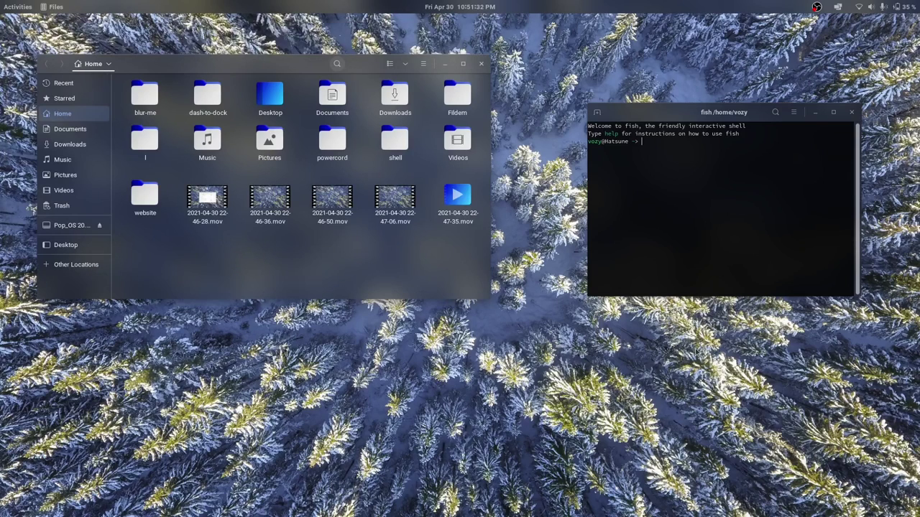